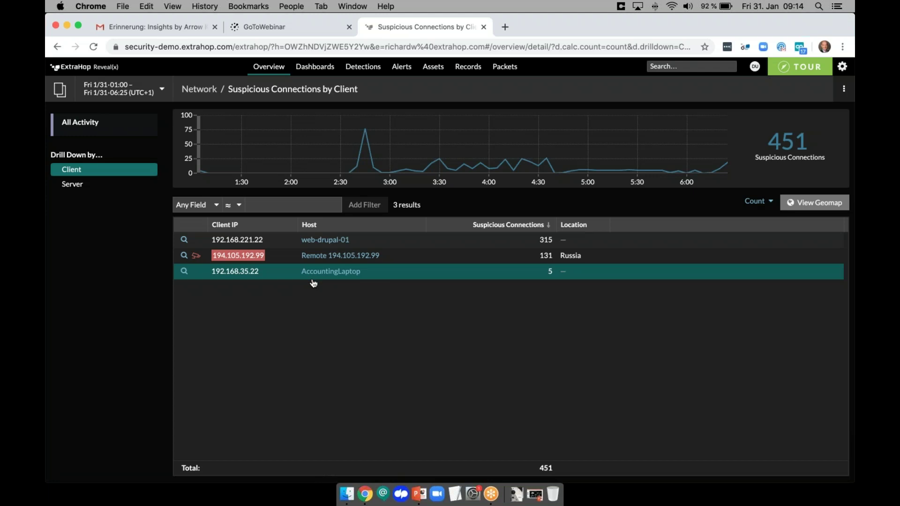
Step: View the Perimeter overview with its suspicious connections and exfiltration diagram
click(280, 68)
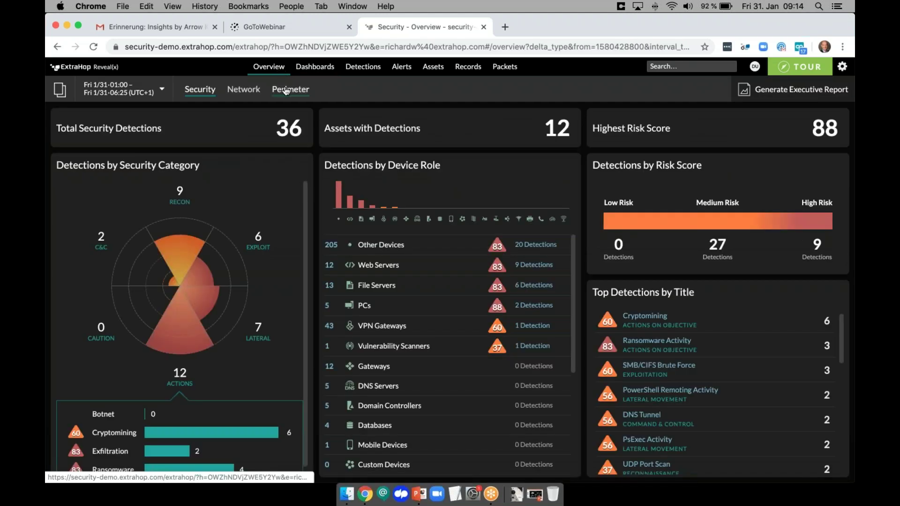
click(286, 90)
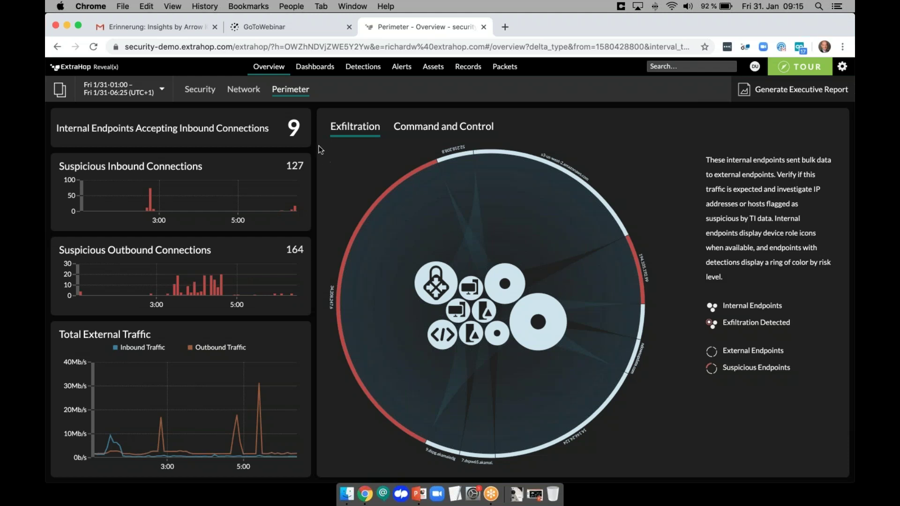
Step: From the Security overview, open the assets with detections and show the detections for AccountingLaptop
click(277, 69)
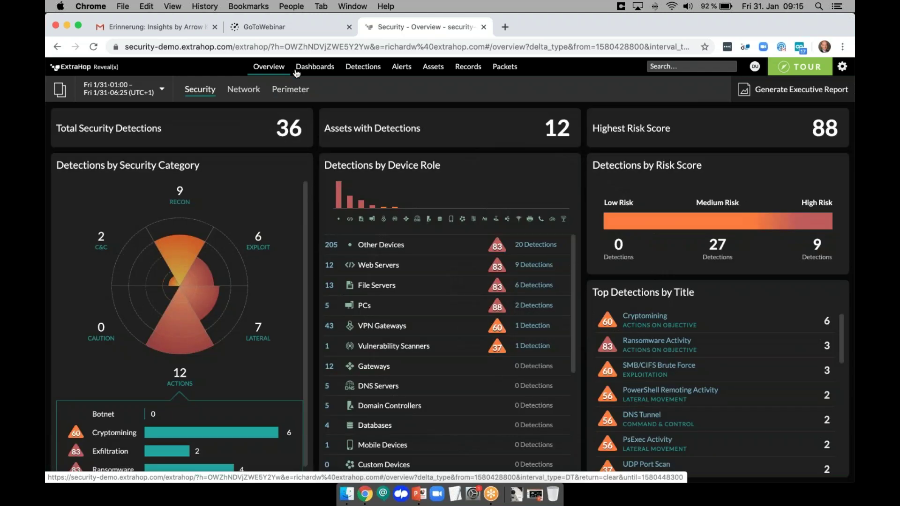
click(471, 125)
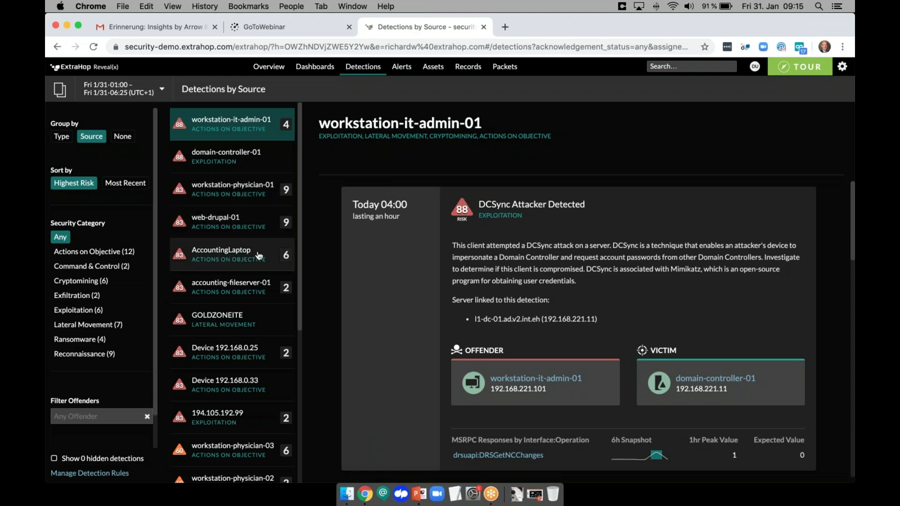
click(235, 256)
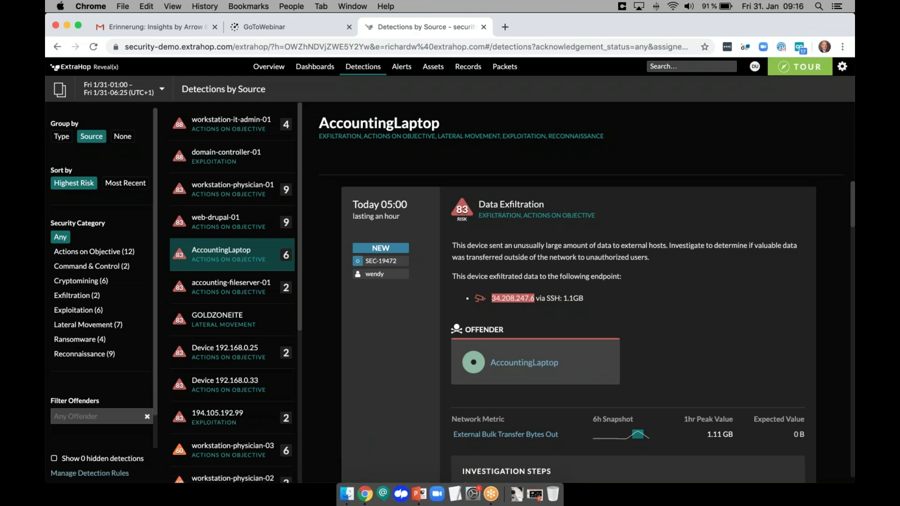
Step: Check the threat intelligence for endpoint 34.208.247.6 and review AccountingLaptop's Data Exfiltration summary and investigation steps
click(481, 302)
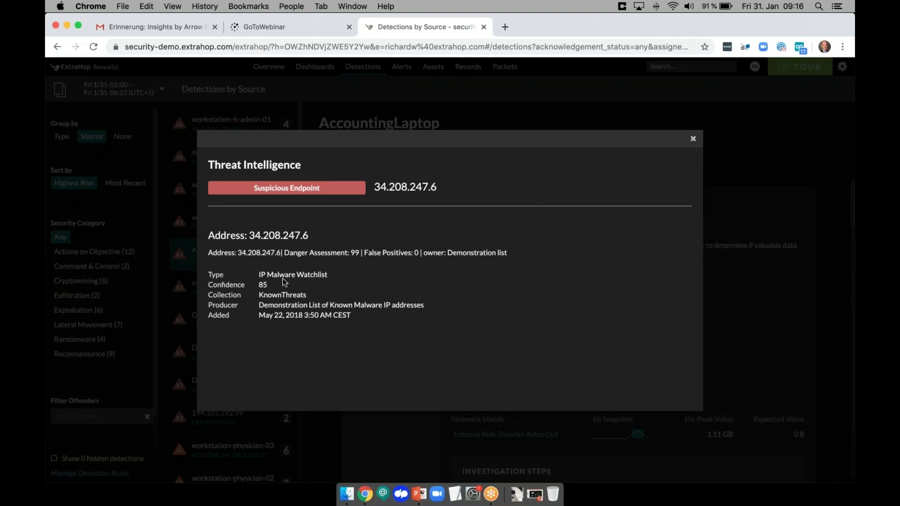
click(693, 140)
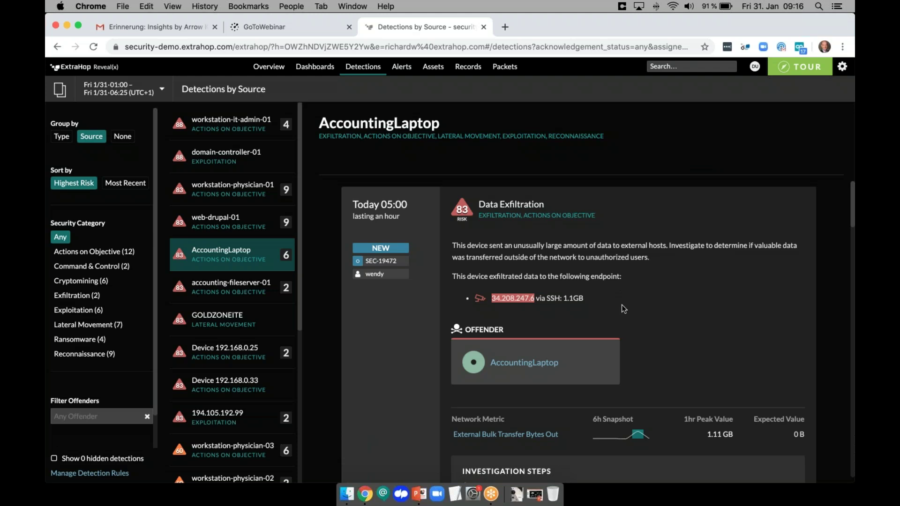
scroll(621, 305, down, 2)
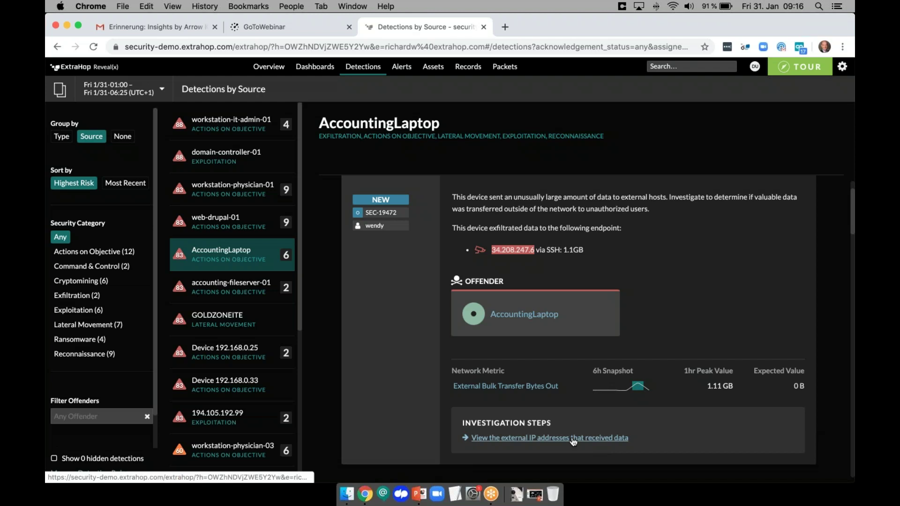
scroll(573, 441, down, 3)
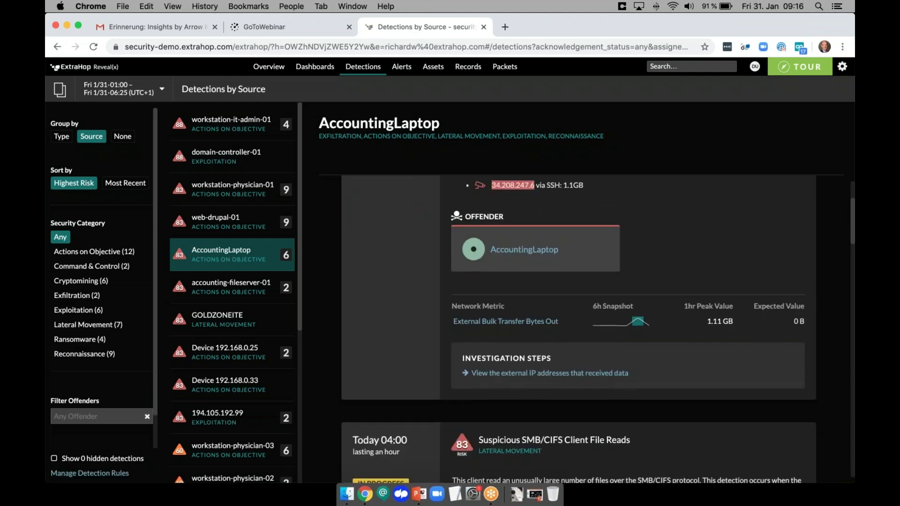
scroll(553, 371, up, 5)
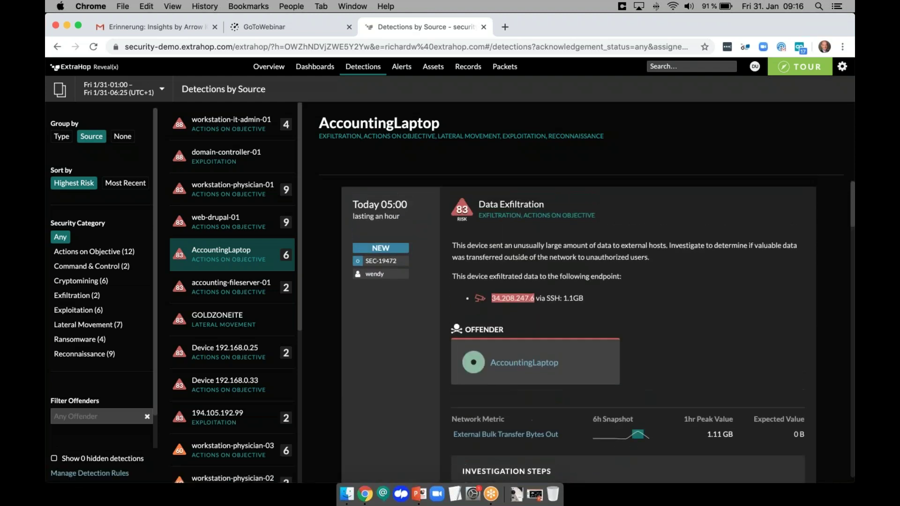
Step: Open AccountingLaptop's Data Exfiltration detection details and examine its related detections timeline
click(539, 206)
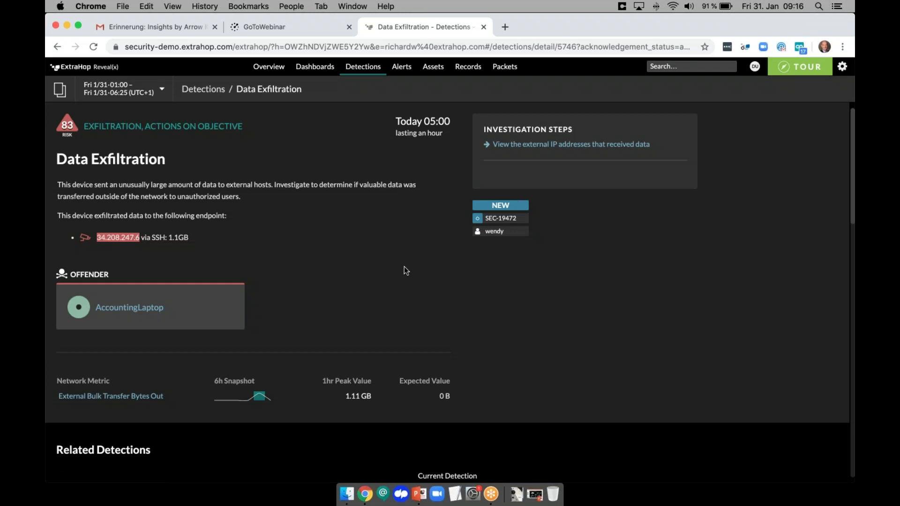
scroll(405, 270, down, 4)
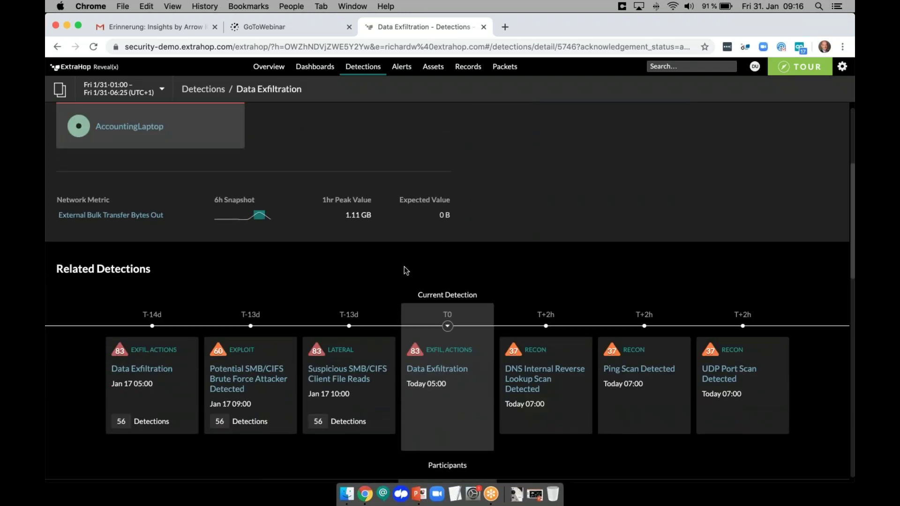
scroll(406, 270, down, 1)
scroll(406, 271, down, 1)
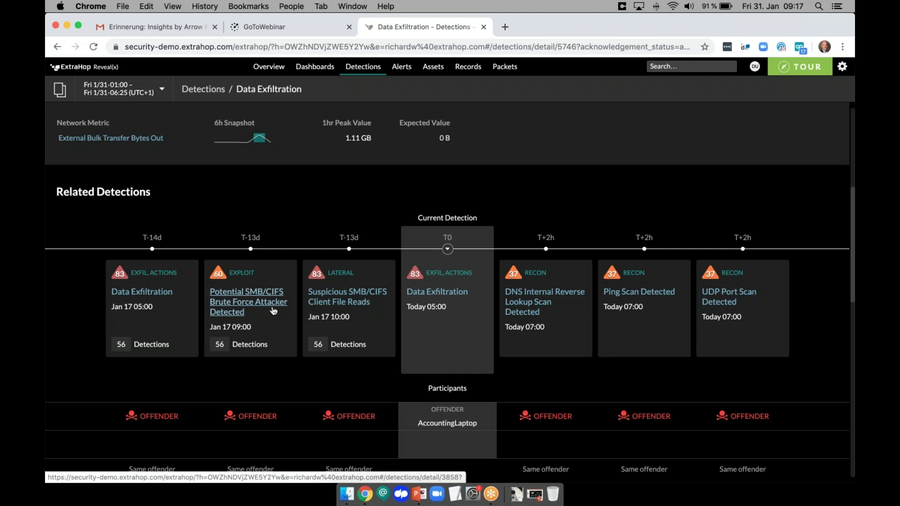
scroll(304, 310, left, 5)
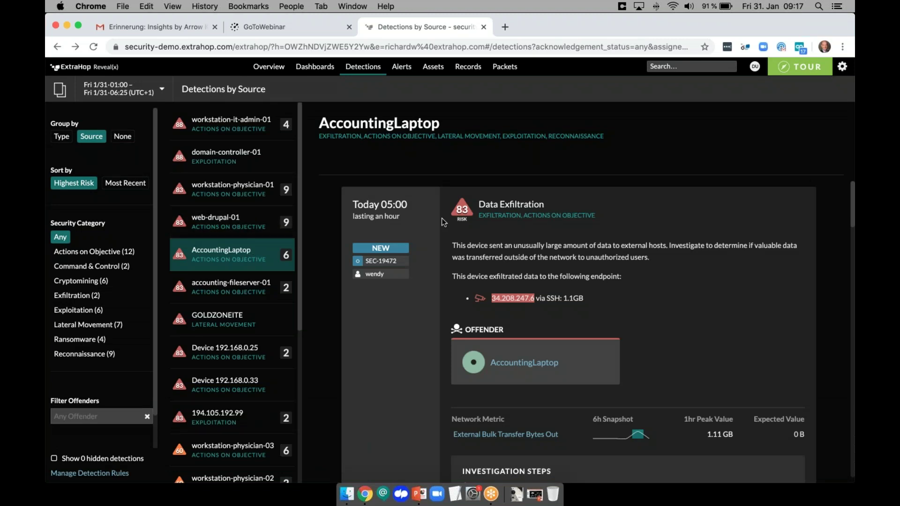
Step: Reopen the Data Exfiltration details and read the risk factors, attack background, mitigation options and references
click(492, 205)
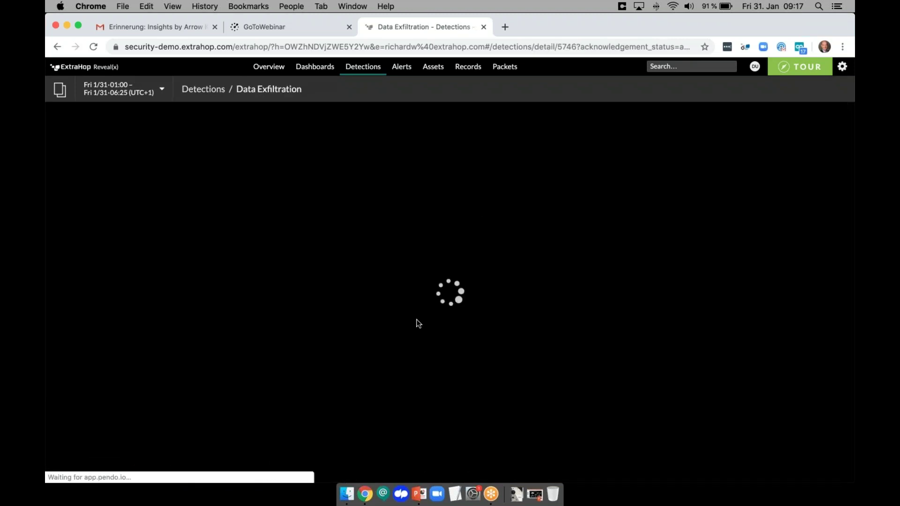
scroll(416, 322, down, 5)
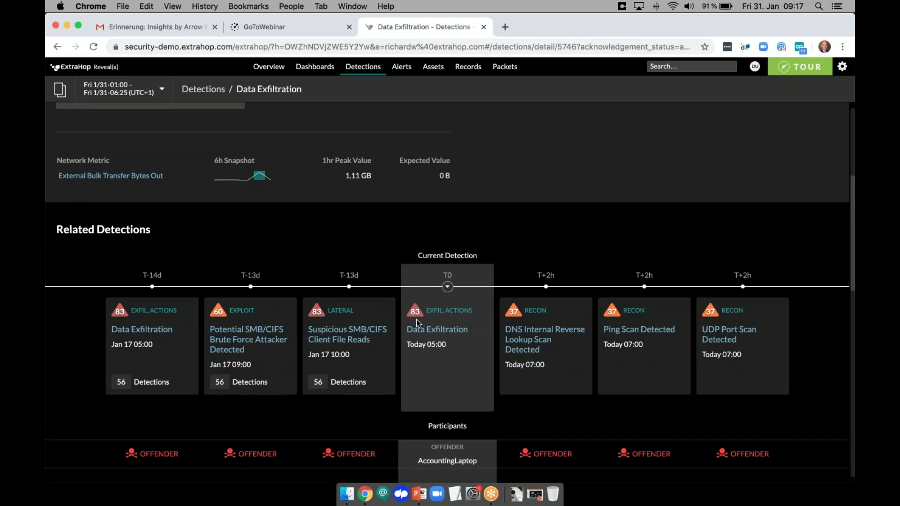
scroll(416, 323, down, 15)
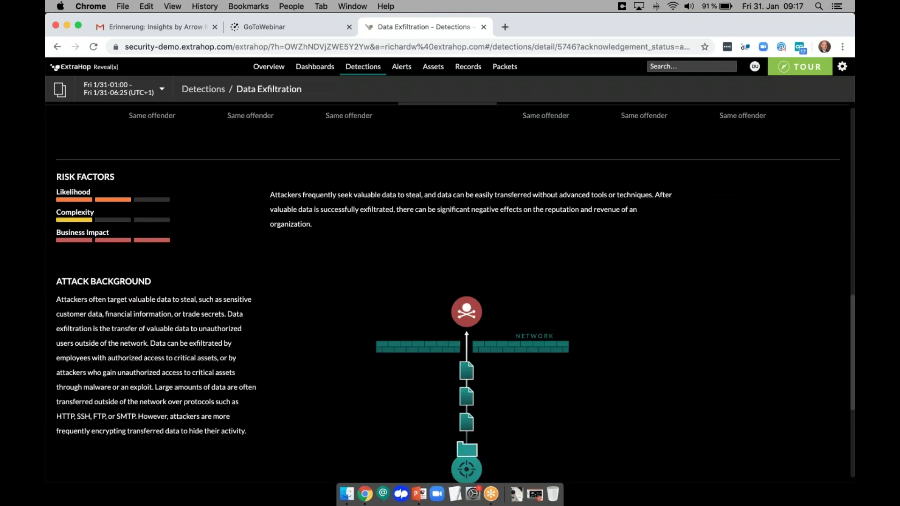
scroll(416, 322, down, 2)
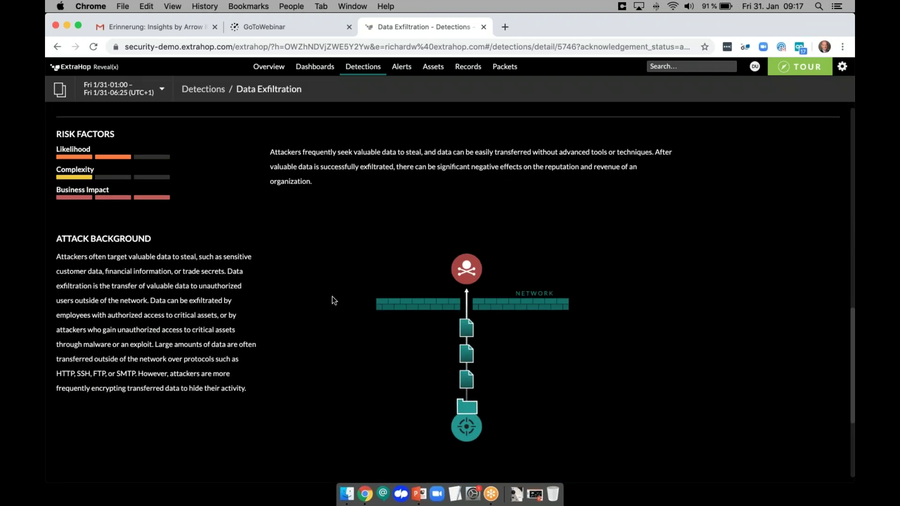
scroll(334, 300, down, 1)
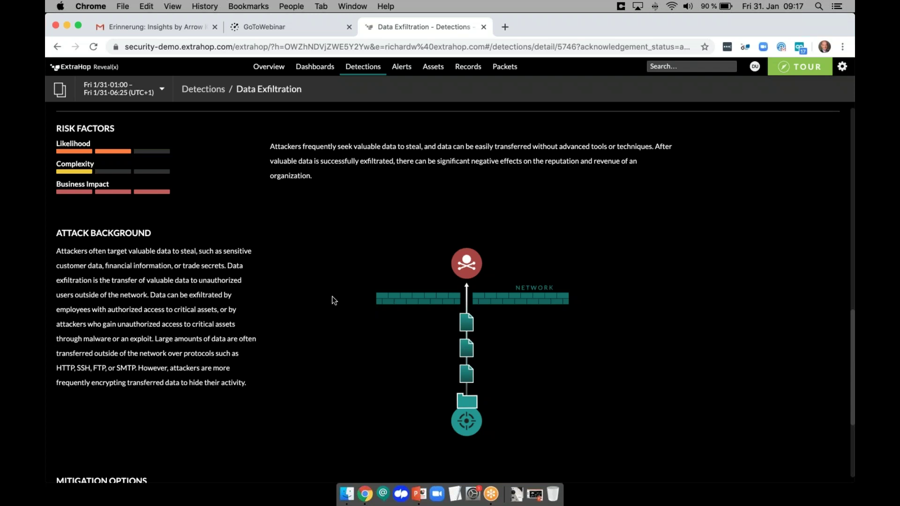
scroll(332, 296, down, 5)
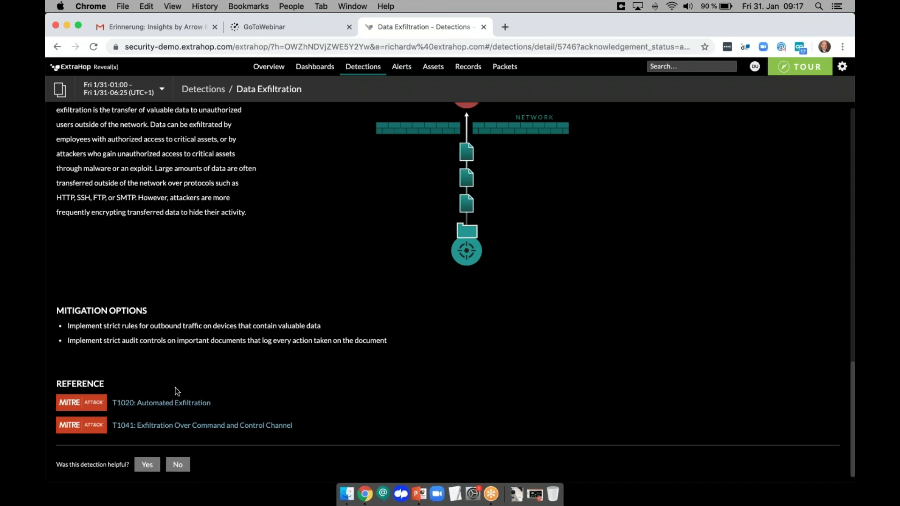
Step: Consult the MITRE ATT&CK references T1020 Automated Exfiltration and T1041 Exfiltration Over Command and Control Channel, and return to the detection
click(151, 406)
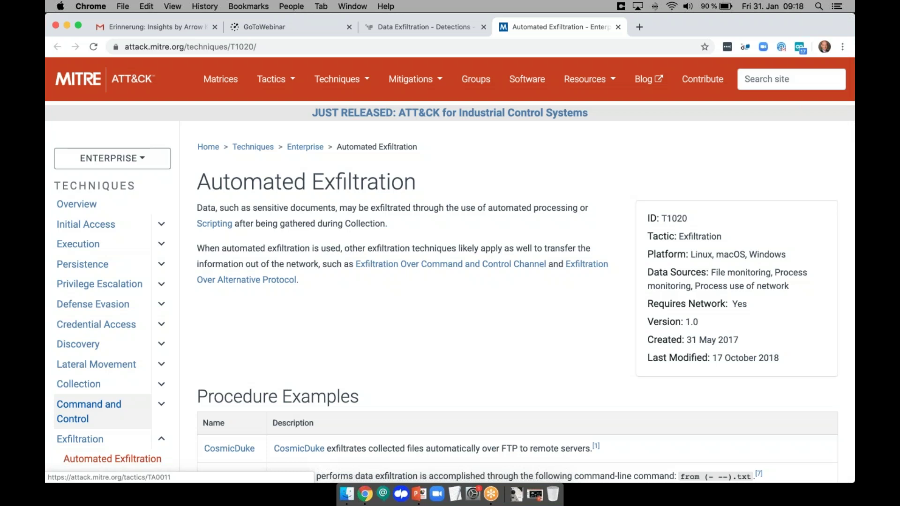
click(436, 29)
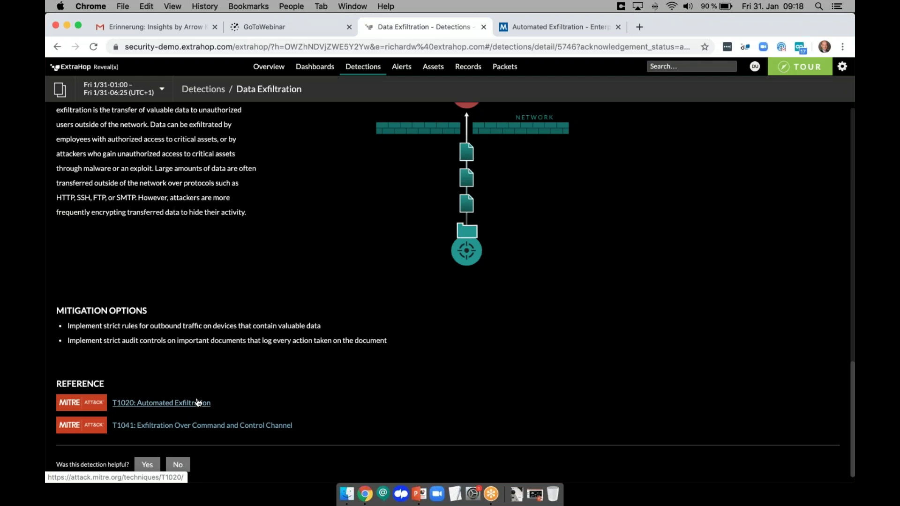
click(194, 425)
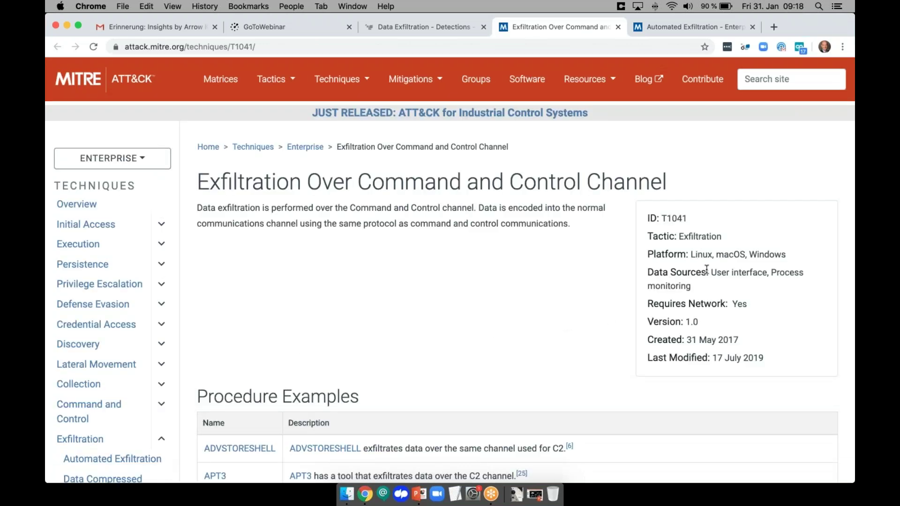
scroll(706, 270, down, 3)
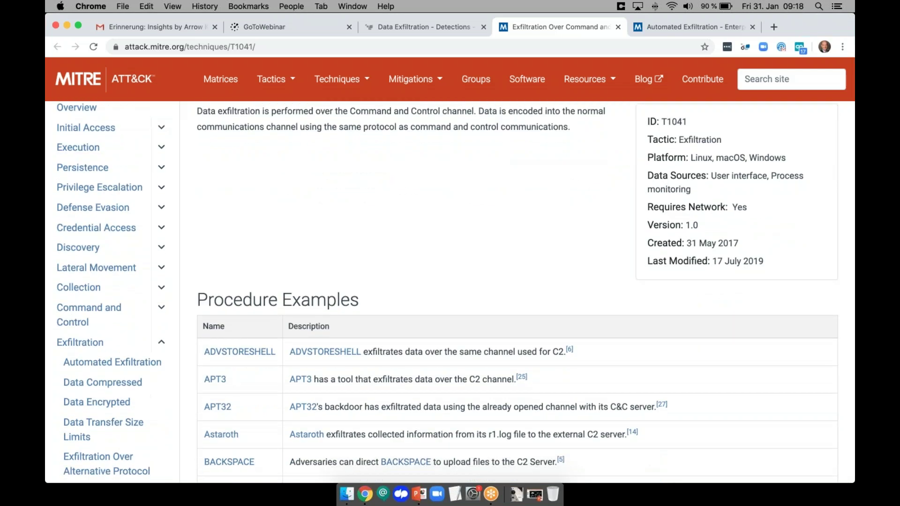
scroll(651, 308, down, 3)
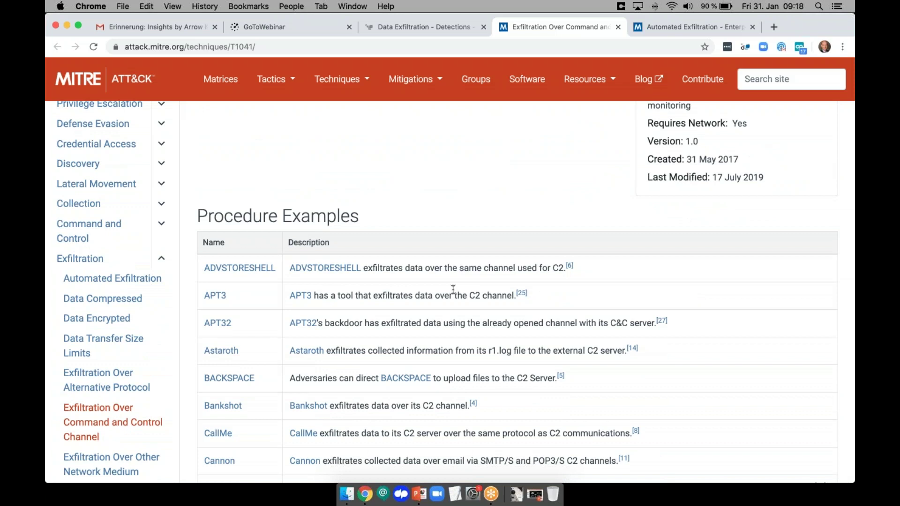
click(424, 28)
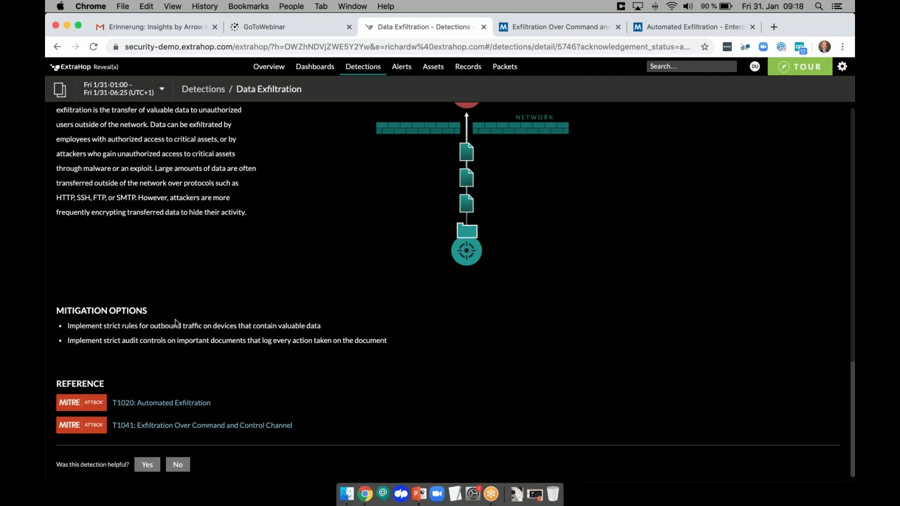
Step: Revisit the Data Exfiltration detection's related detections and summary, and view the devices by role under Assets
scroll(175, 323, up, 5)
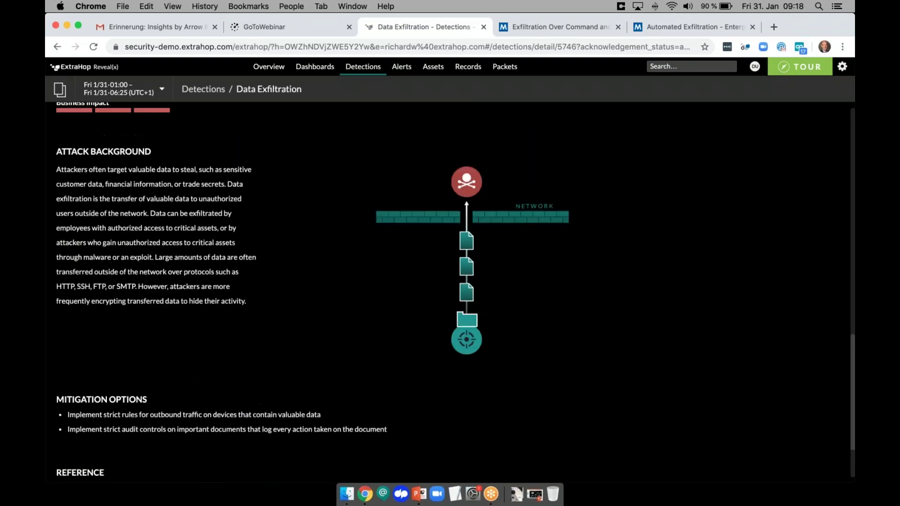
scroll(449, 291, up, 5)
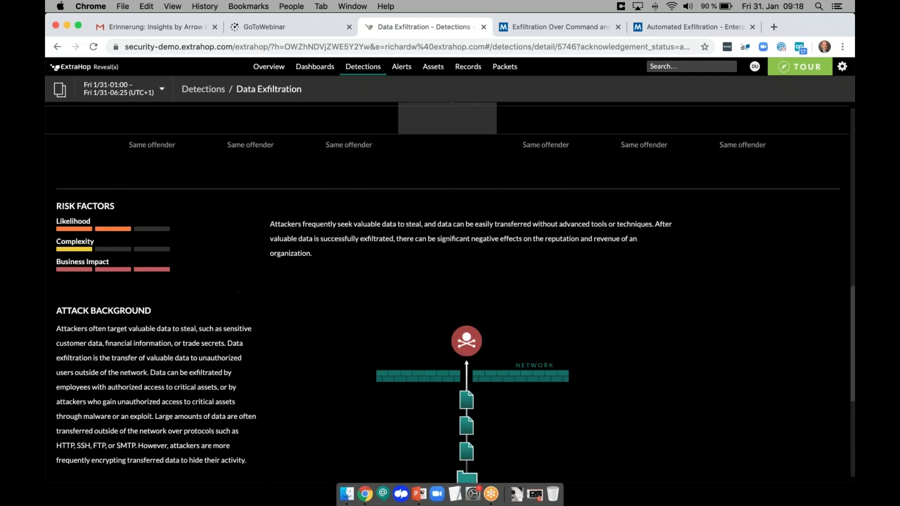
scroll(450, 290, up, 8)
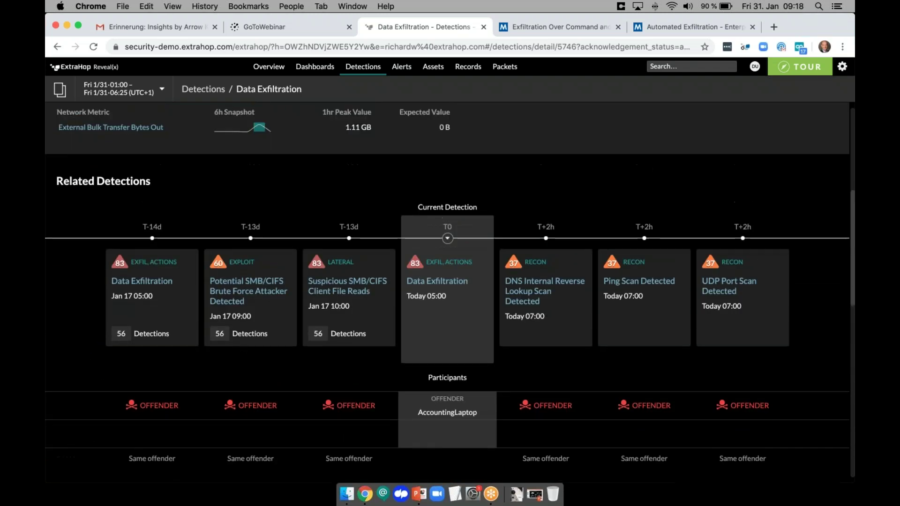
scroll(224, 322, up, 3)
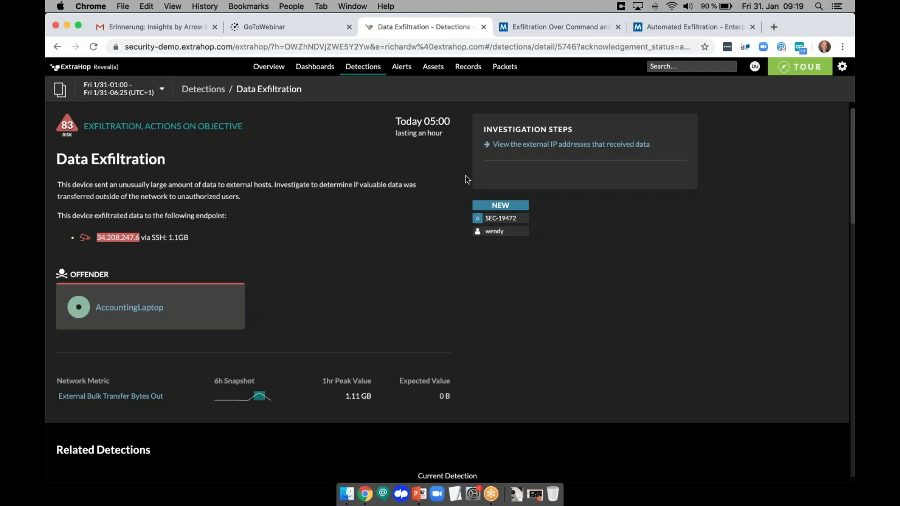
click(439, 69)
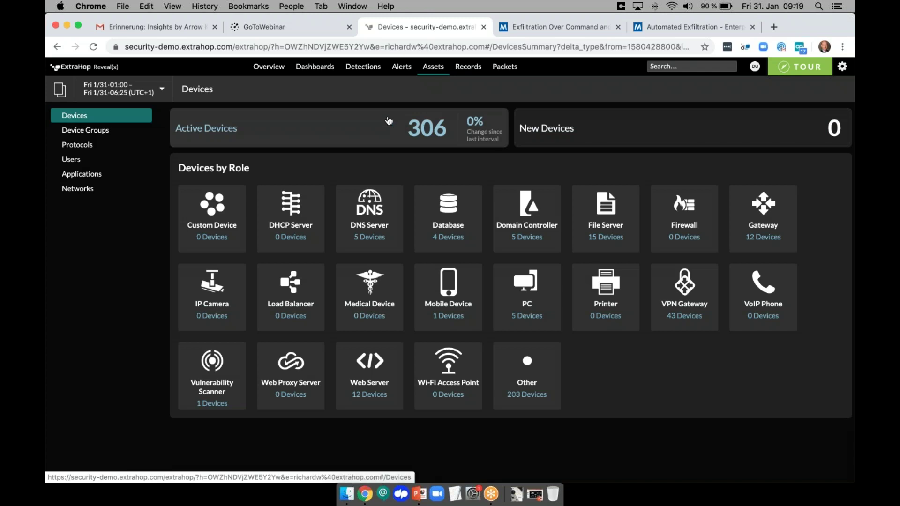
Step: Return to the Security overview and open the Drupal Vulnerability Exploited detection from the top detections by title
click(284, 68)
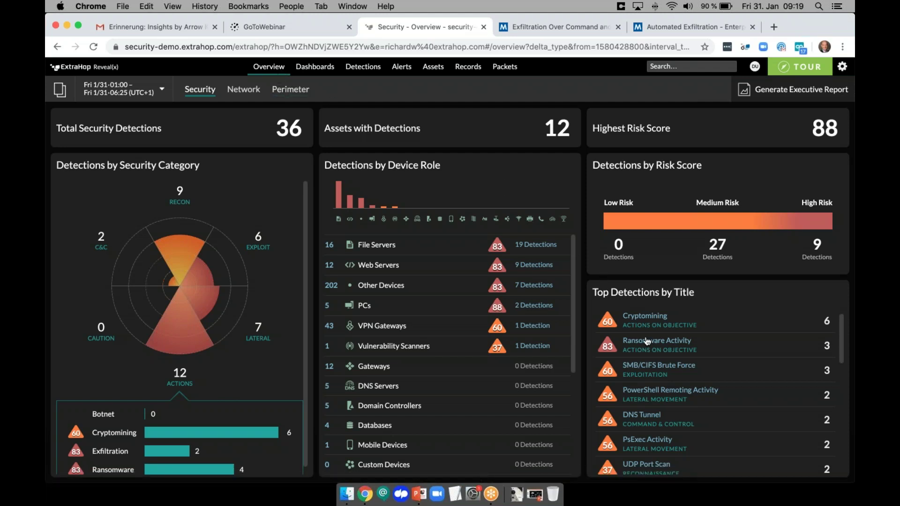
scroll(647, 340, down, 3)
scroll(647, 339, down, 6)
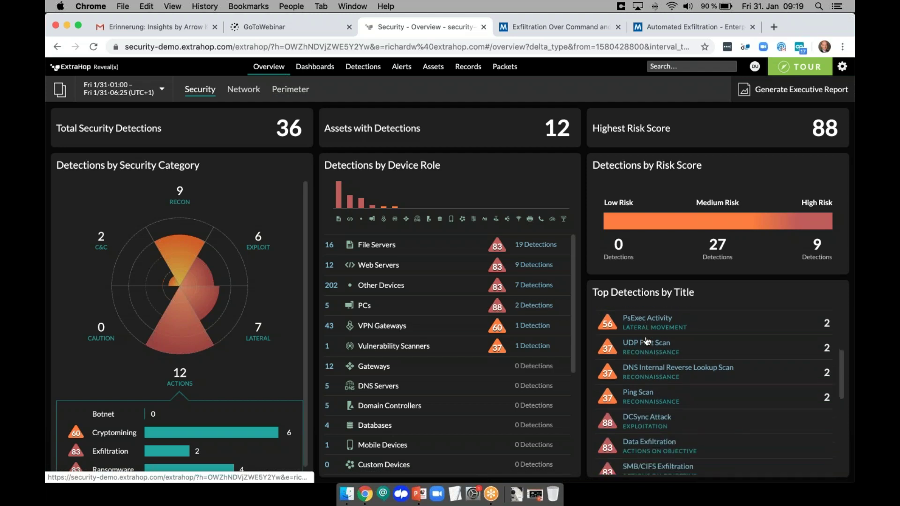
scroll(648, 347, down, 3)
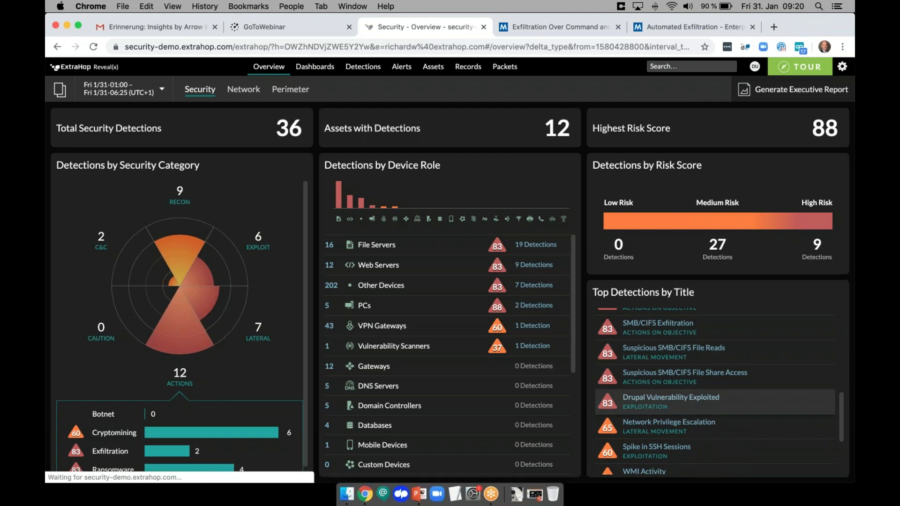
click(667, 406)
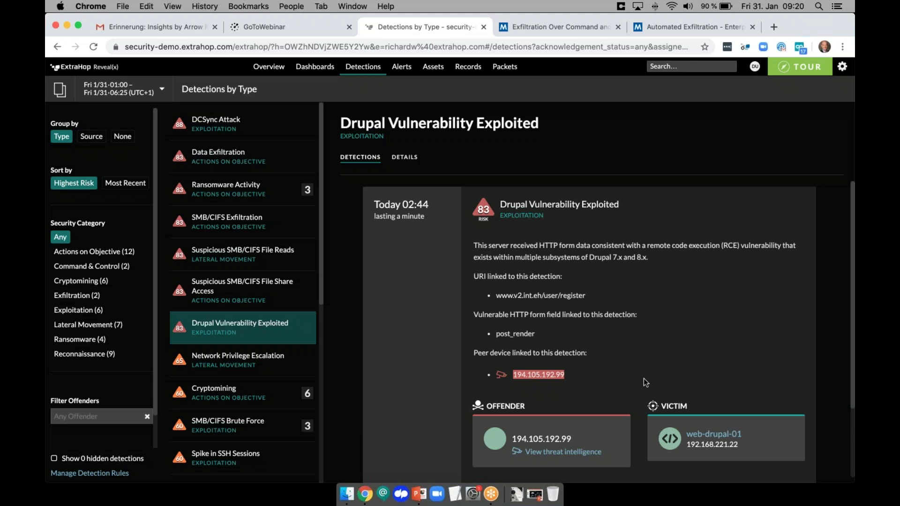
Step: Review the Drupal detection's offender and victim, open the activity map for web-drupal-01, and display it in 3D
scroll(646, 382, down, 3)
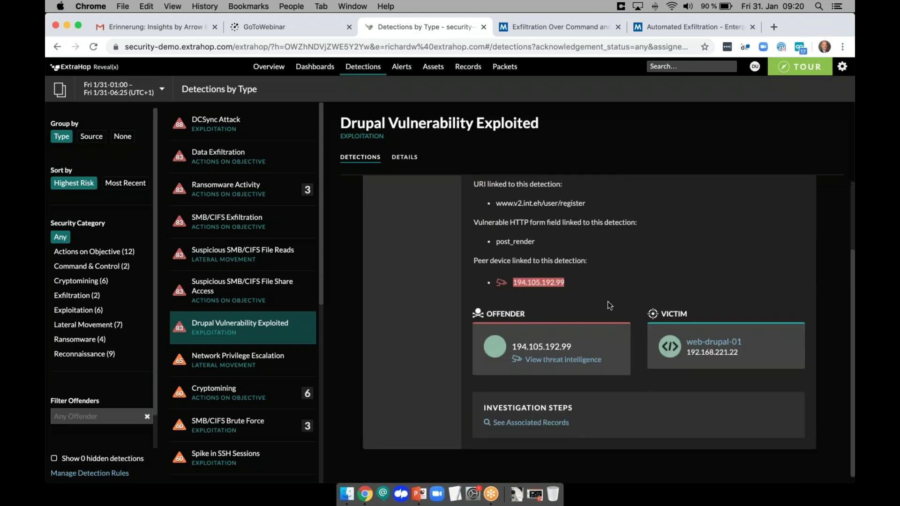
mouse_move(520, 346)
mouse_move(710, 345)
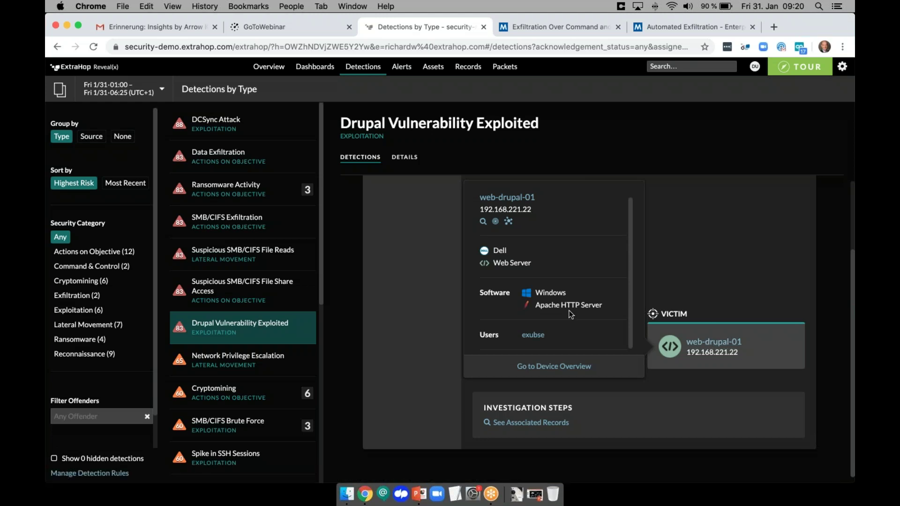
click(508, 221)
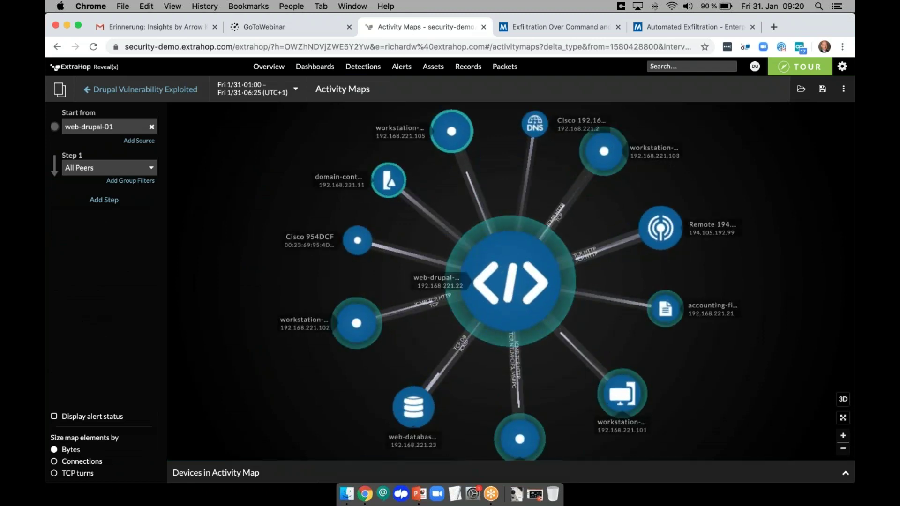
click(844, 399)
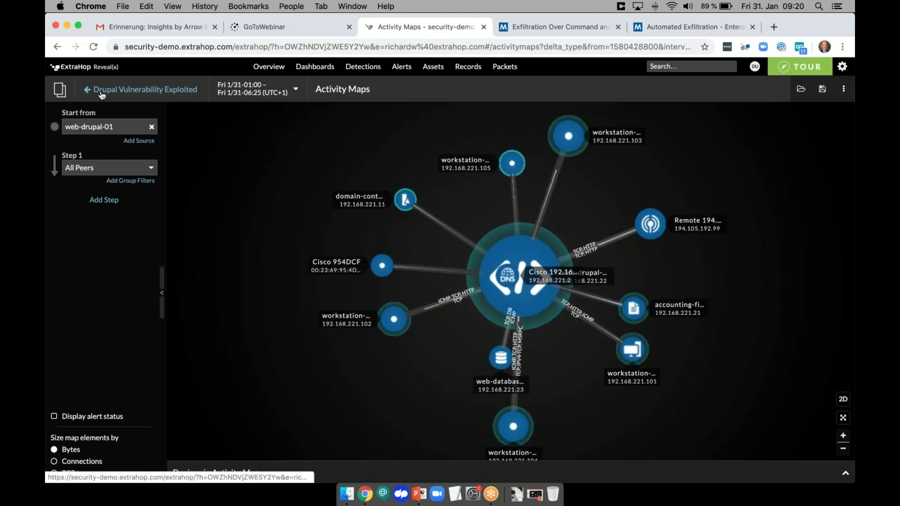
Step: Return to the Drupal Vulnerability Exploited detection, open its full detail page, and examine the related detections timeline and participants
click(349, 67)
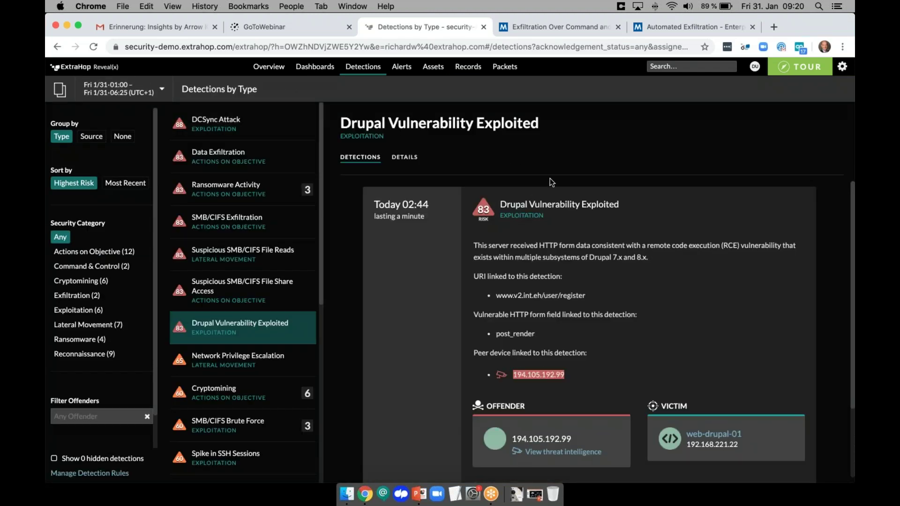
click(558, 206)
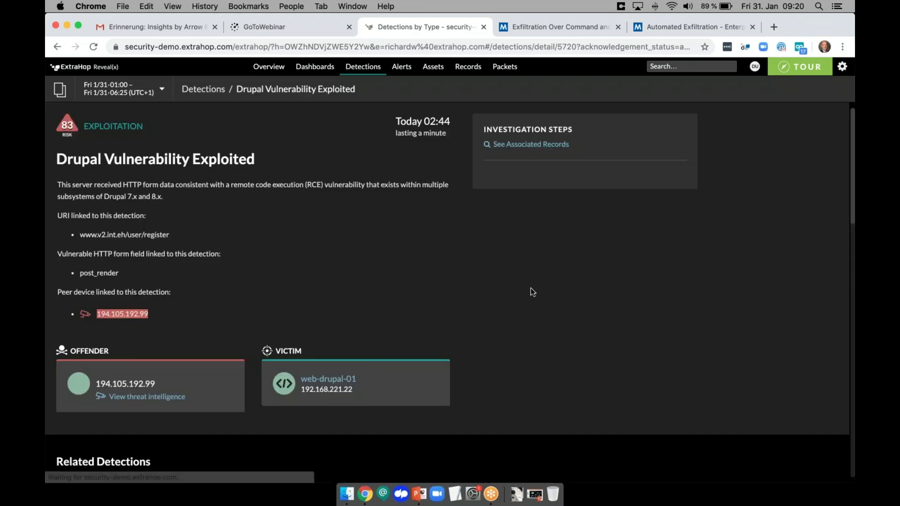
scroll(523, 311, down, 3)
scroll(525, 314, down, 2)
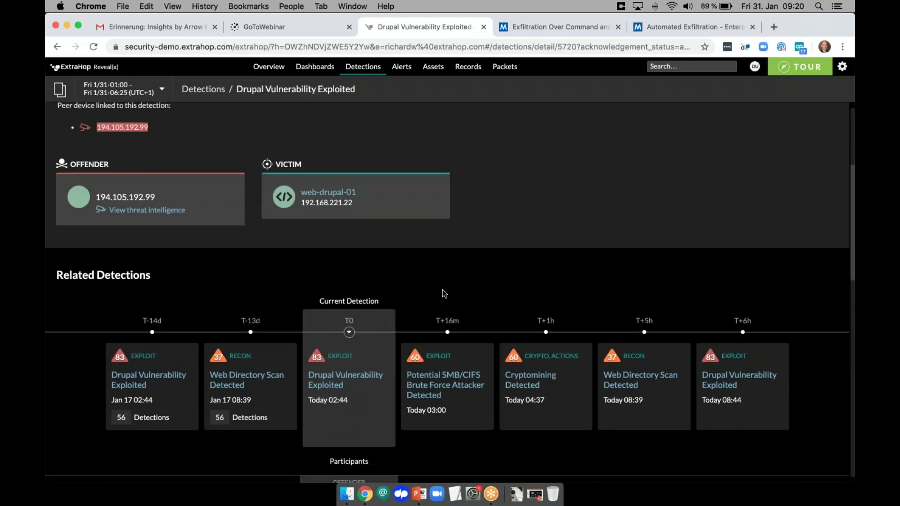
scroll(444, 293, down, 4)
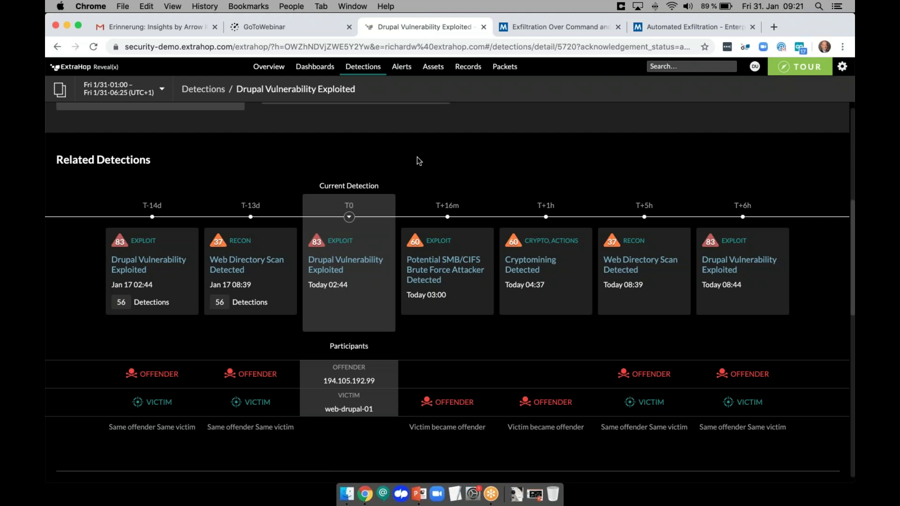
Step: Open the related Potential SMB/CIFS Brute Force Attacker detection and read its CIFS errors, related detections, risk factors, attack background, mitigation options and references
click(418, 273)
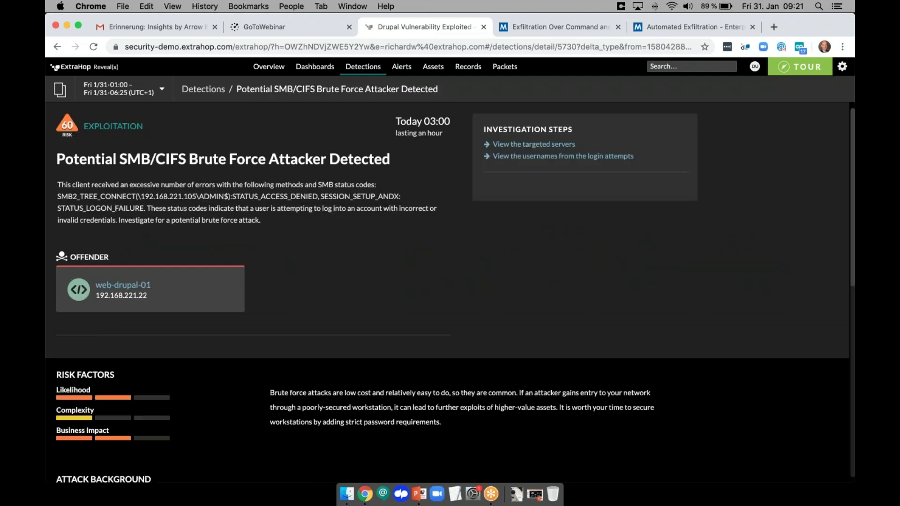
scroll(450, 290, down, 5)
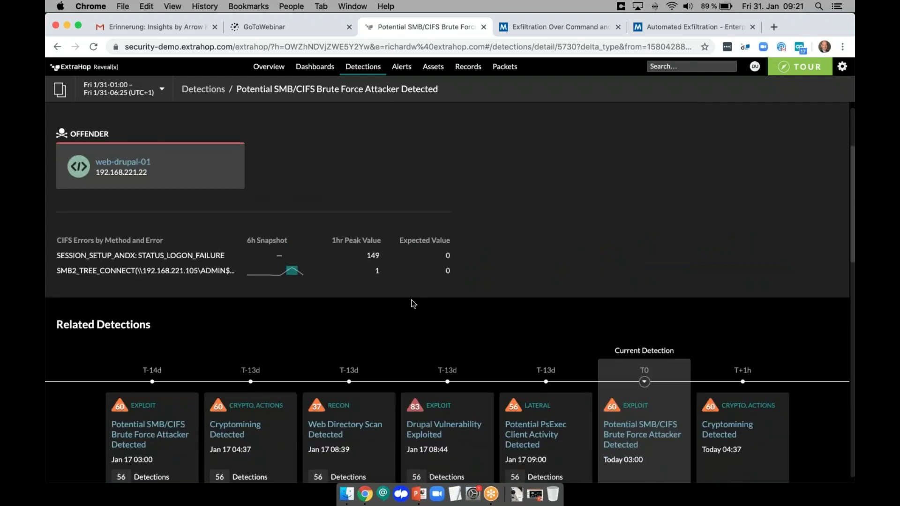
scroll(413, 304, down, 10)
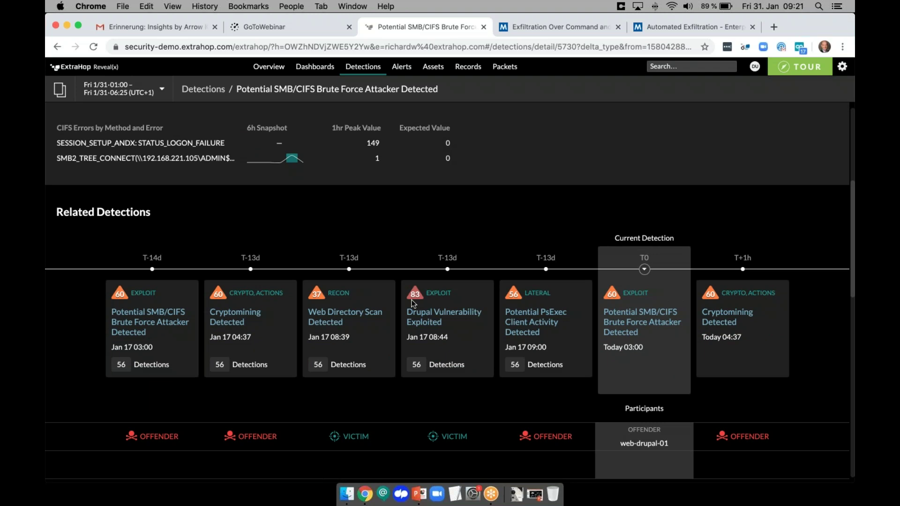
scroll(413, 304, down, 12)
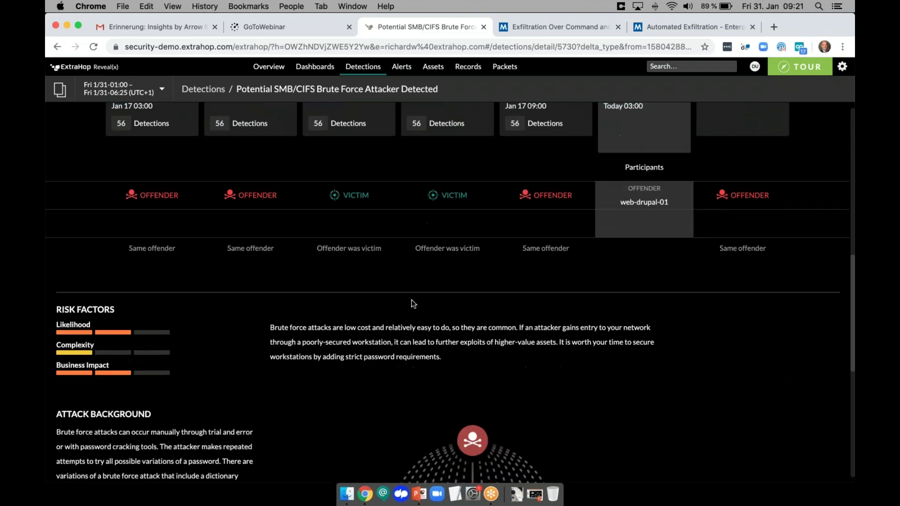
scroll(412, 304, down, 1)
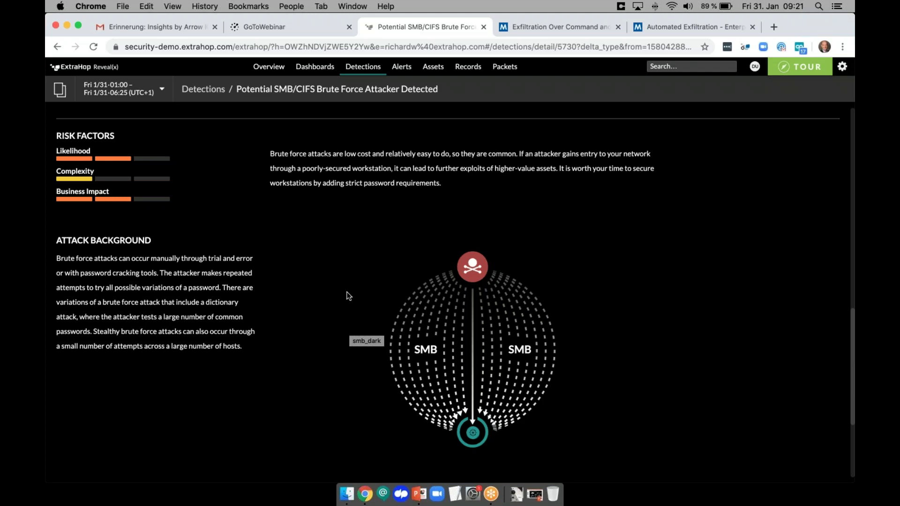
scroll(348, 295, down, 5)
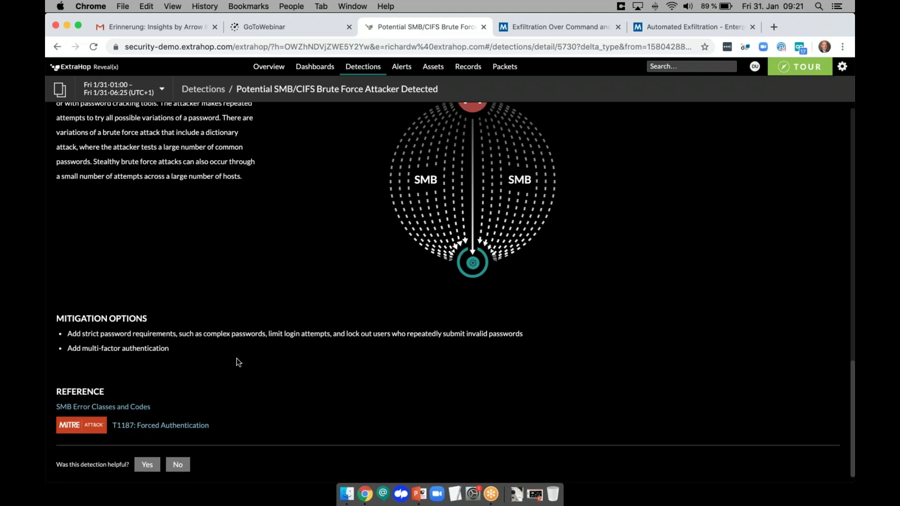
Step: Return to the Security overview, view the guided demo tour scenarios, and close the scenario selection
click(276, 75)
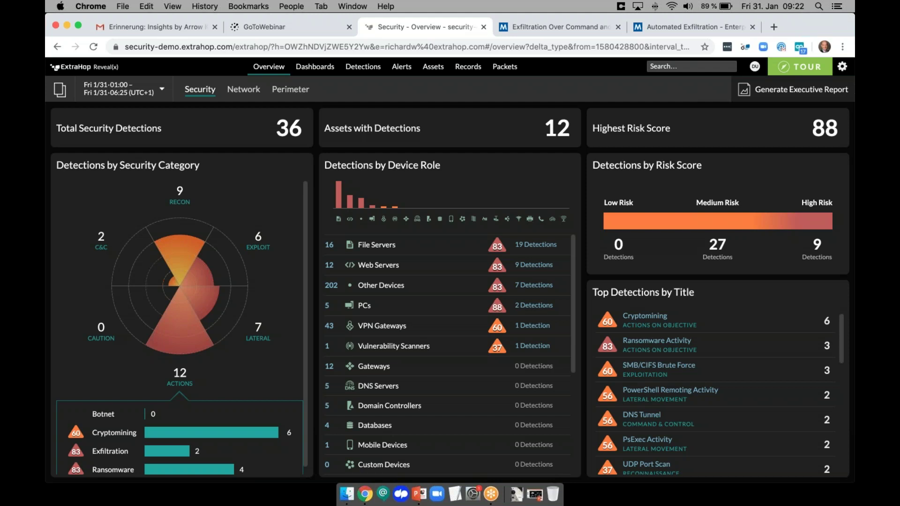
click(800, 70)
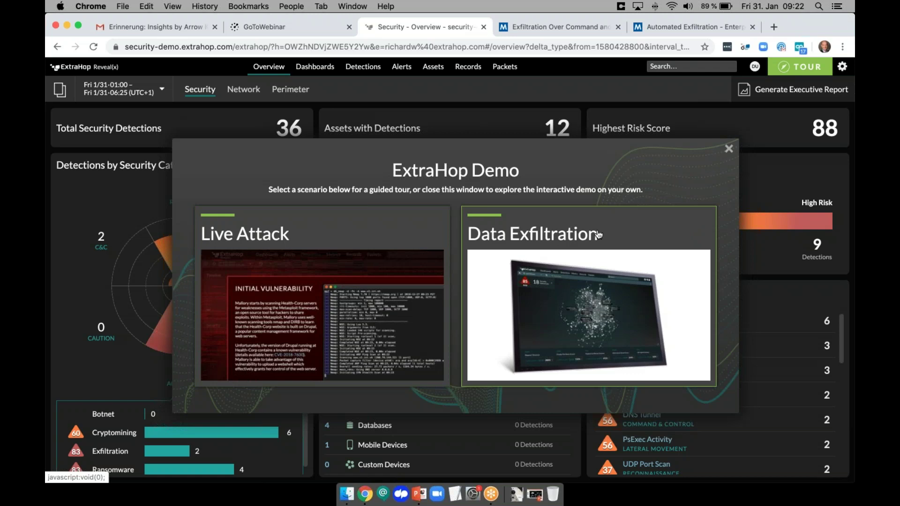
click(728, 149)
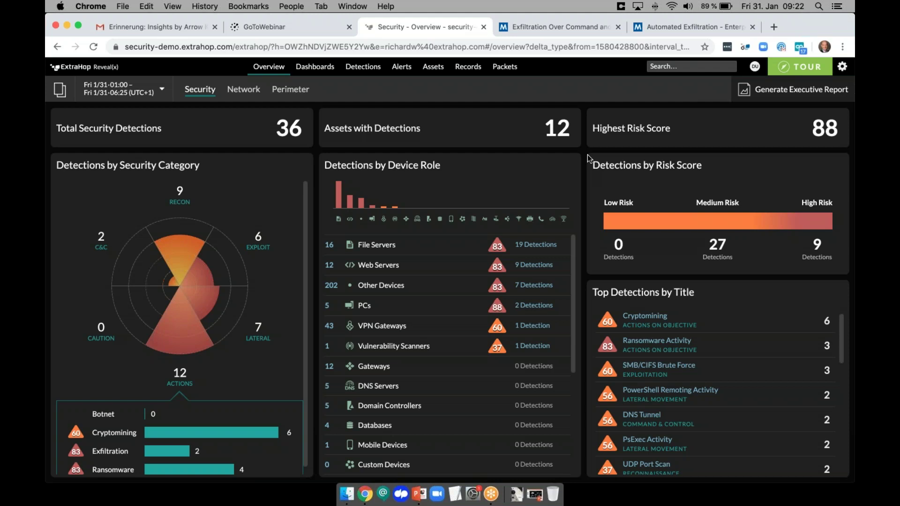
Step: Switch to the ExtraHop_arrow presentation in PowerPoint, start the slide show from slide 8, and advance to the ops teams slide's Sec Ops and IT Ops questions
key(ctrl+Up)
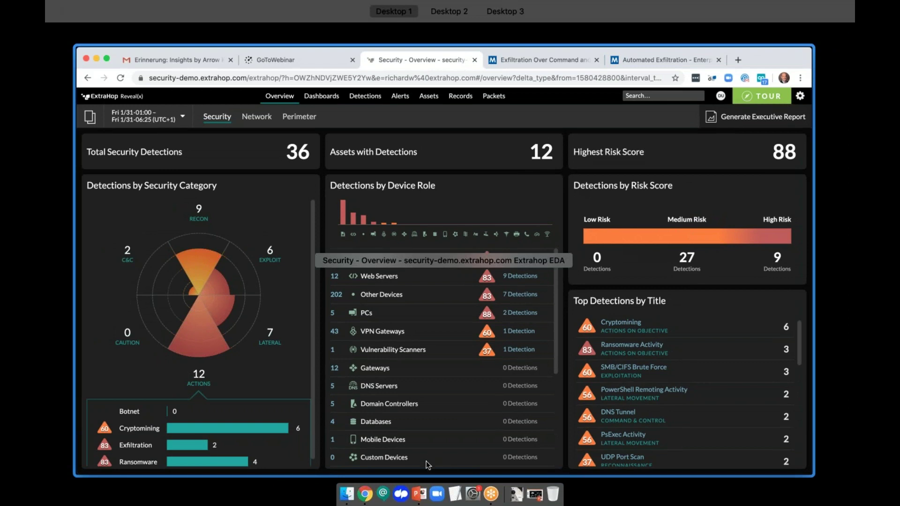
click(418, 493)
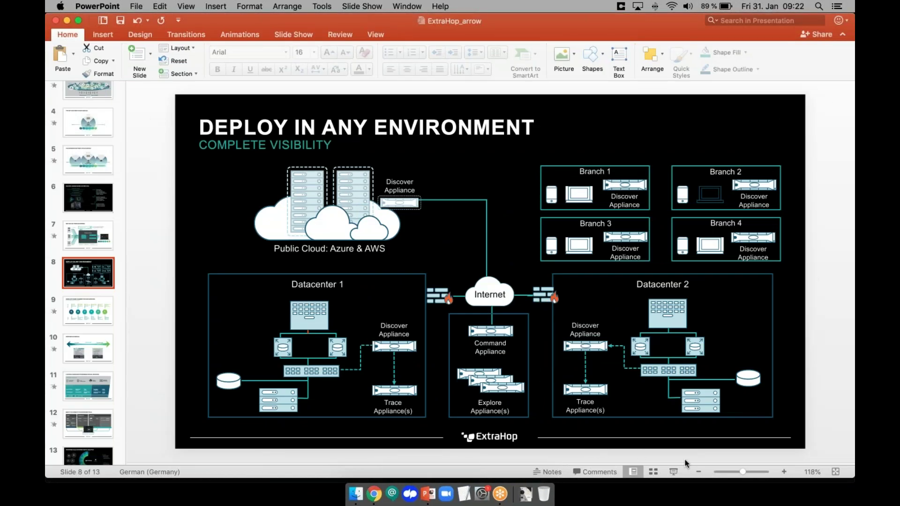
click(674, 471)
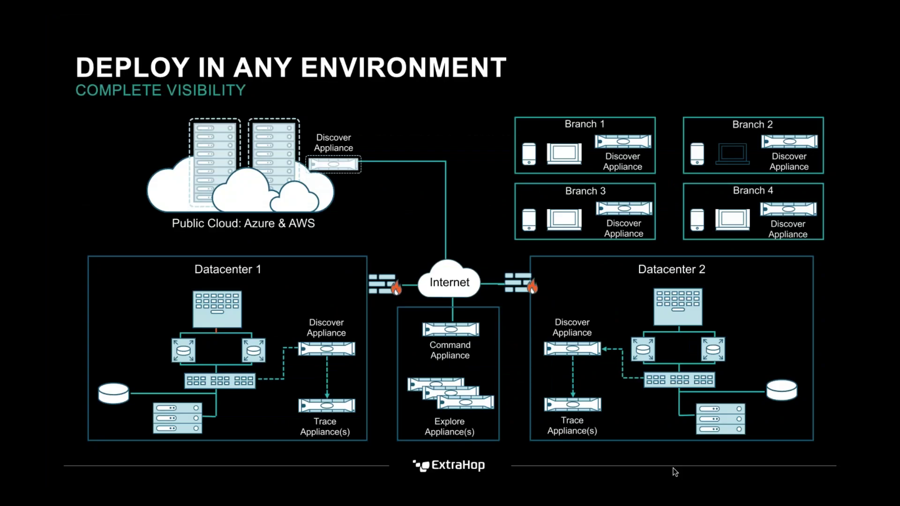
click(675, 471)
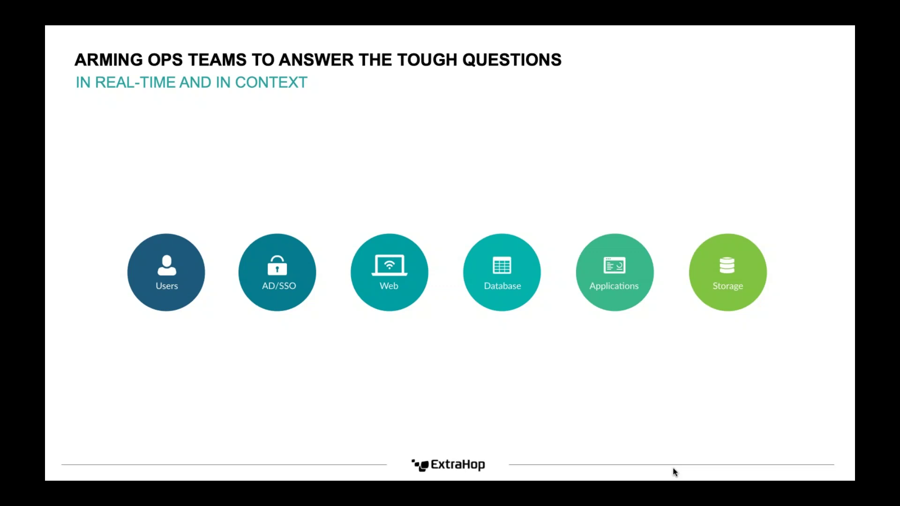
click(674, 468)
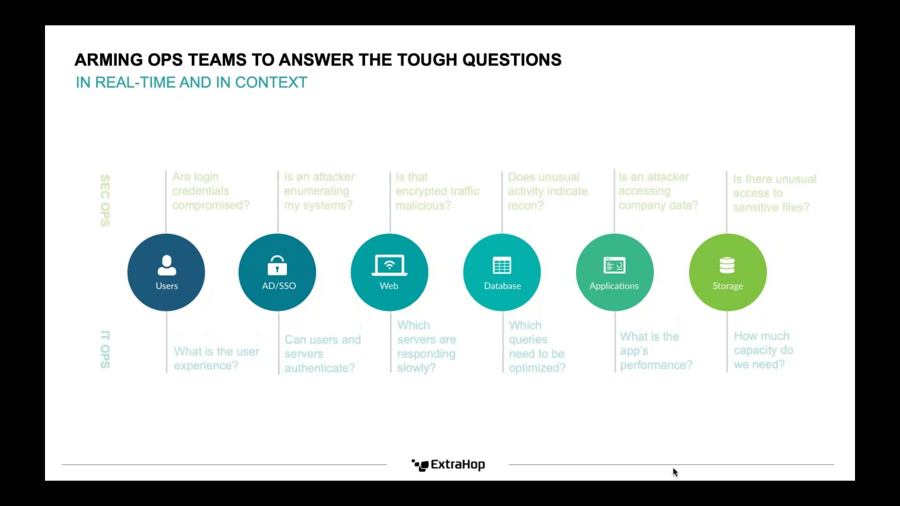